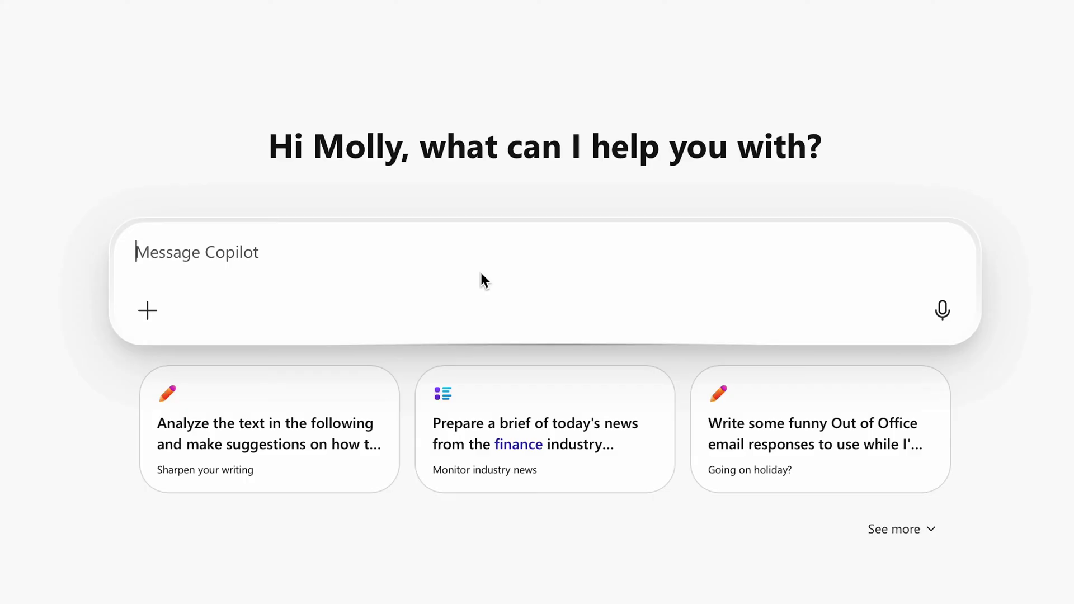
# Ask Copilot Chat 'What are the benefits of outsourced IT?', then 'Catch me up on my unread emails'.
pyautogui.write('What are the benefits of outsourced IT?')
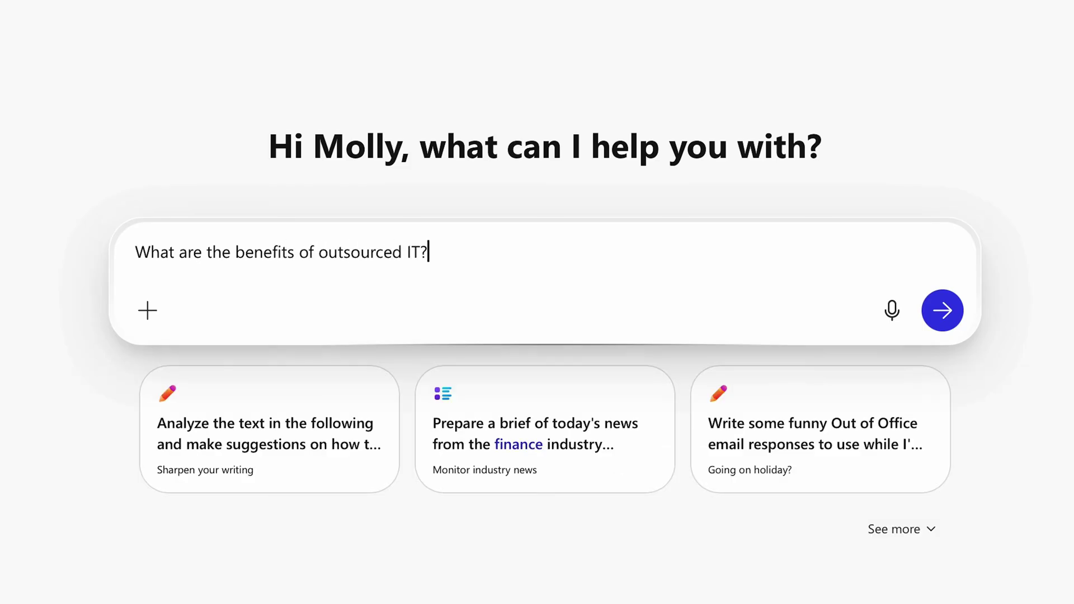
pyautogui.press('Return')
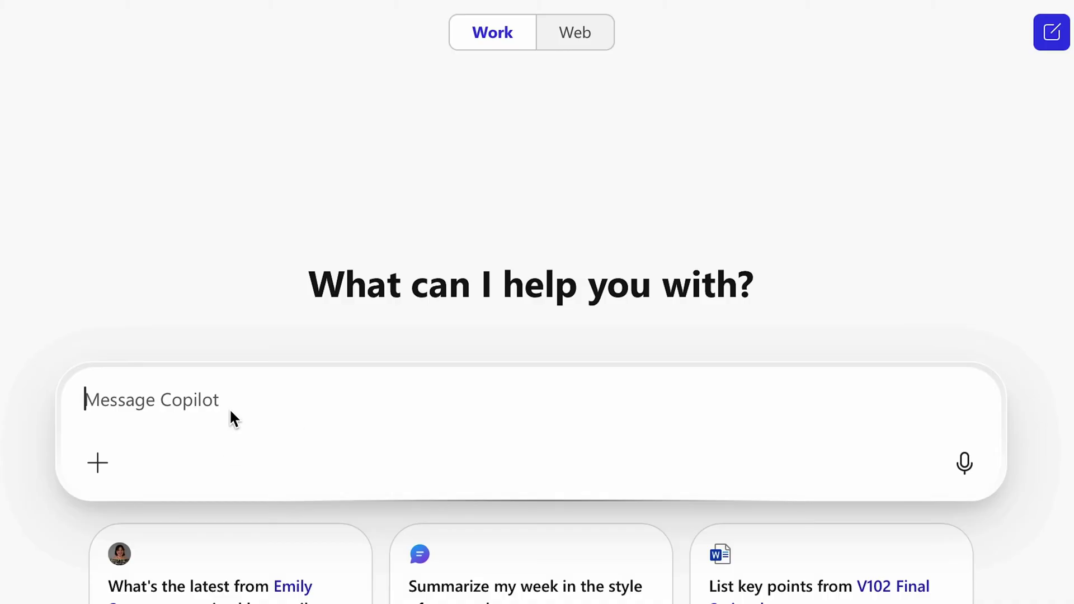
pyautogui.write('Catch me up on my unread')
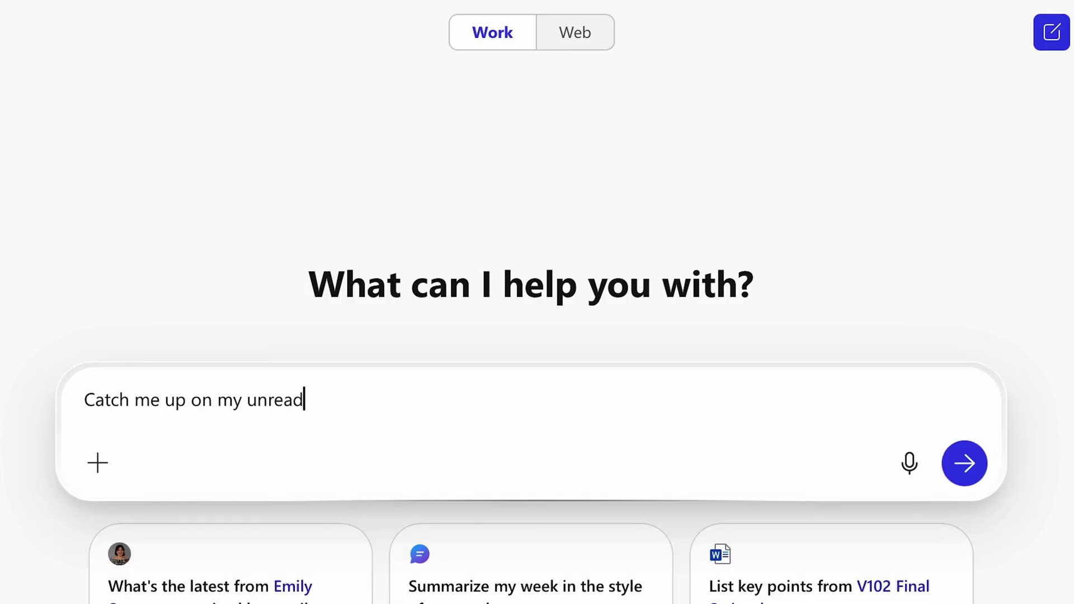
pyautogui.write(' emails')
pyautogui.press('Return')
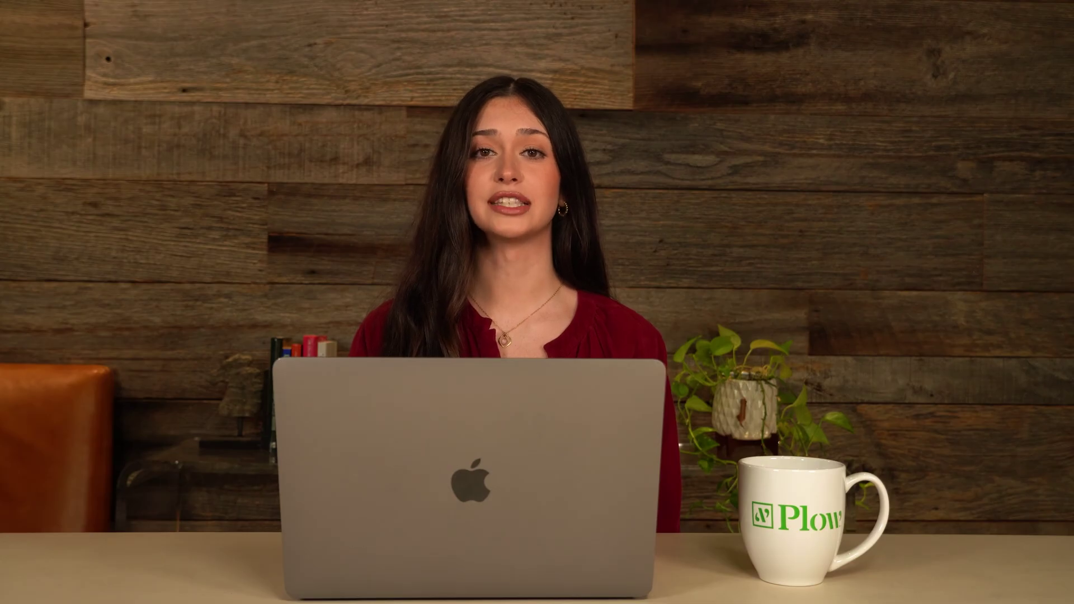
# Ask Word's Copilot 'Can you make this sound more professional?' about the TenantDetective memo draft.
pyautogui.write('s sound')
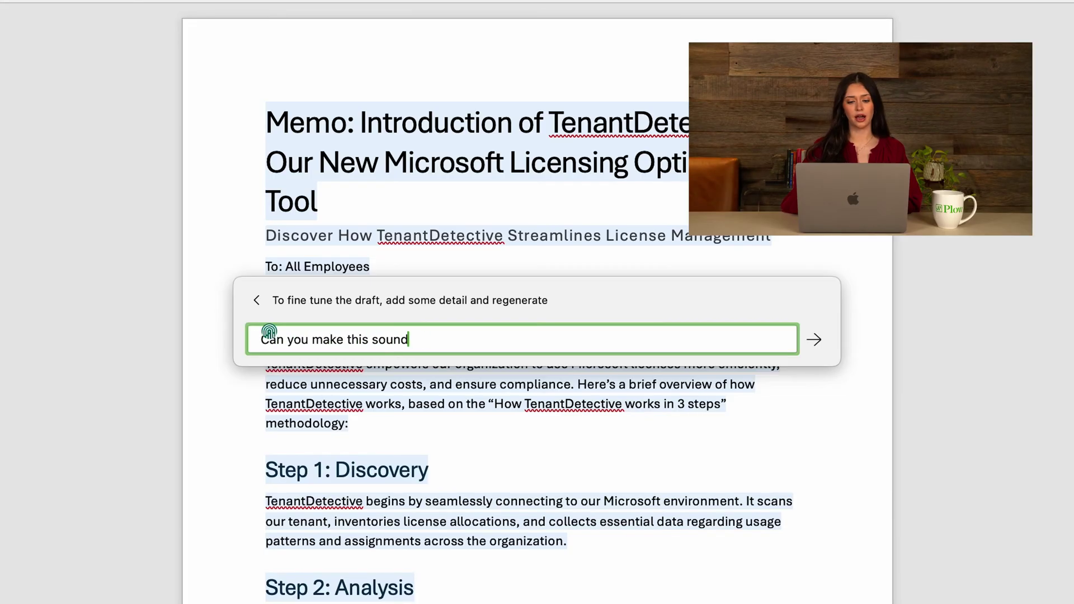
pyautogui.write('?')
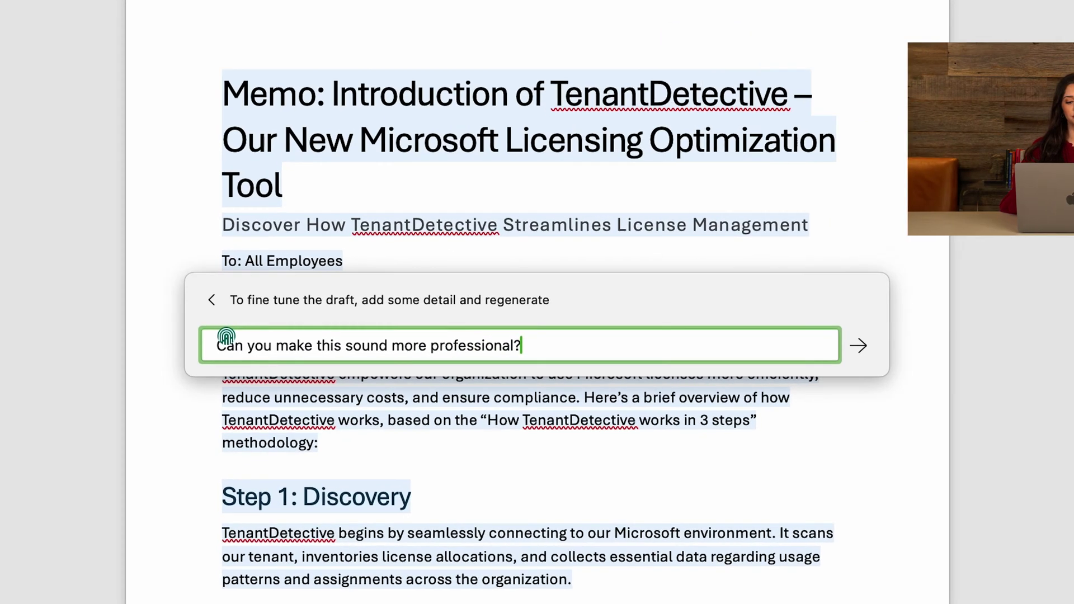
pyautogui.click(816, 335)
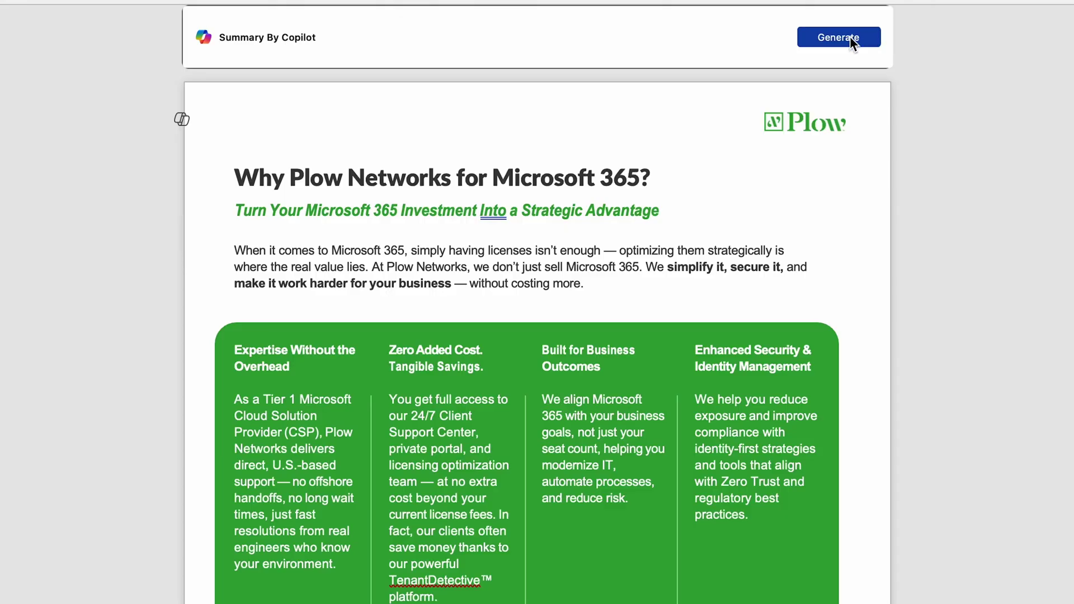
# Ask Excel's Copilot for next quarter's revenue forecast and highlight the 11,662.48 figure in its reply.
pyautogui.click(976, 37)
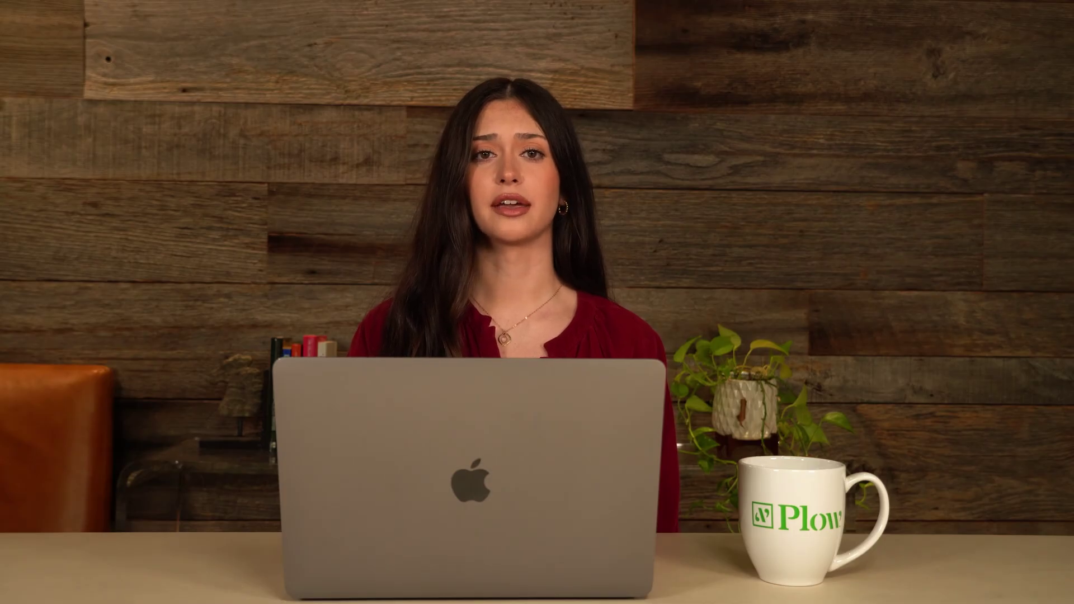
pyautogui.write('q')
pyautogui.write('an you provi')
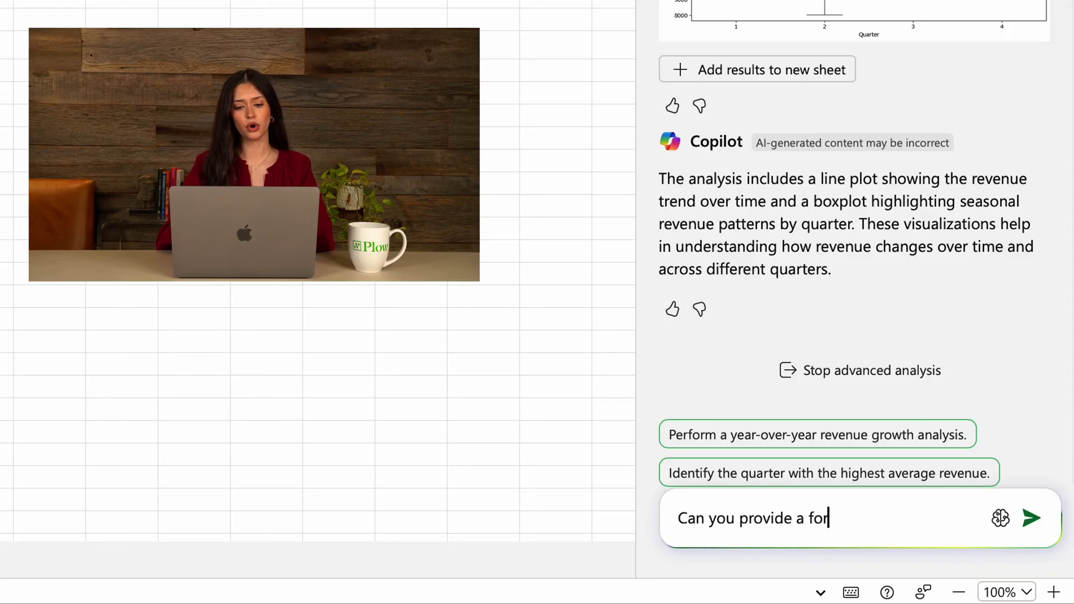
pyautogui.write("de a forecast for next quarter's re")
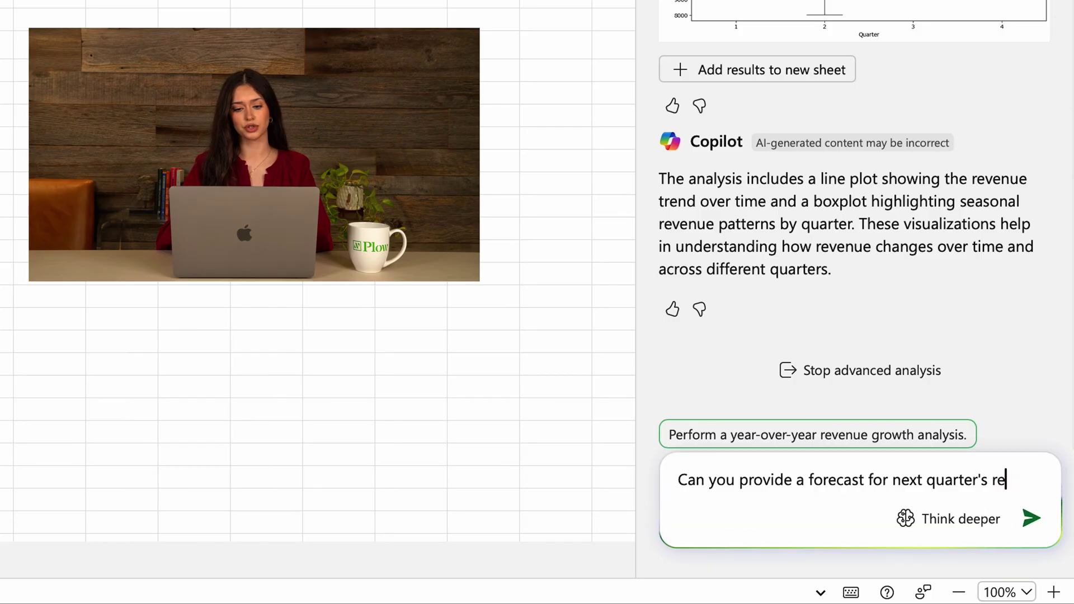
pyautogui.write('venue?')
pyautogui.press('Return')
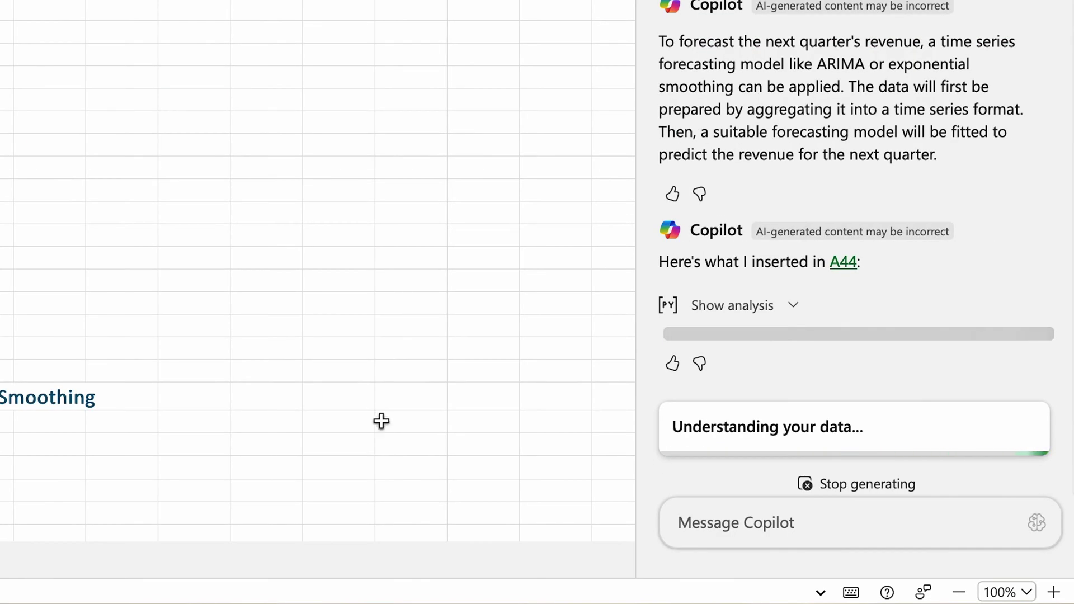
pyautogui.moveTo(763, 207); pyautogui.dragTo(836, 207)
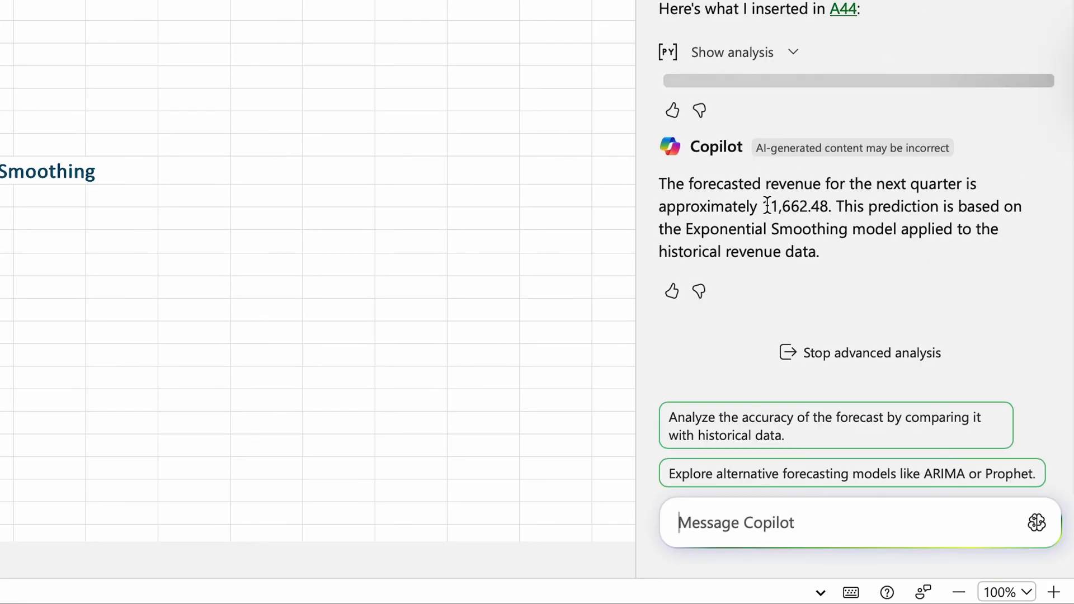
pyautogui.moveTo(602, 229); pyautogui.dragTo(602, 228)
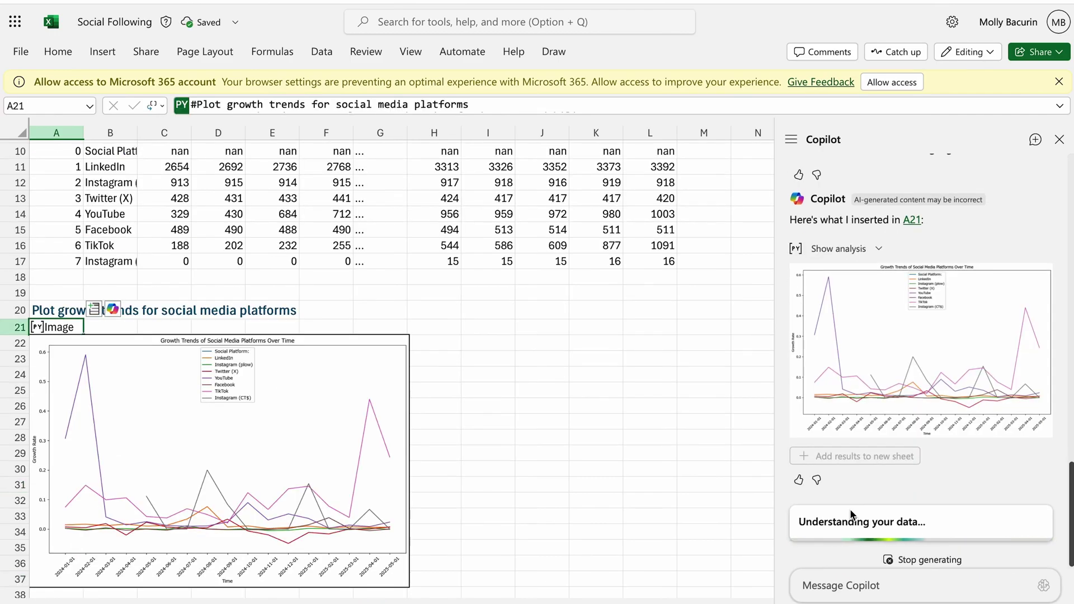
pyautogui.scroll(5, 415, 407)
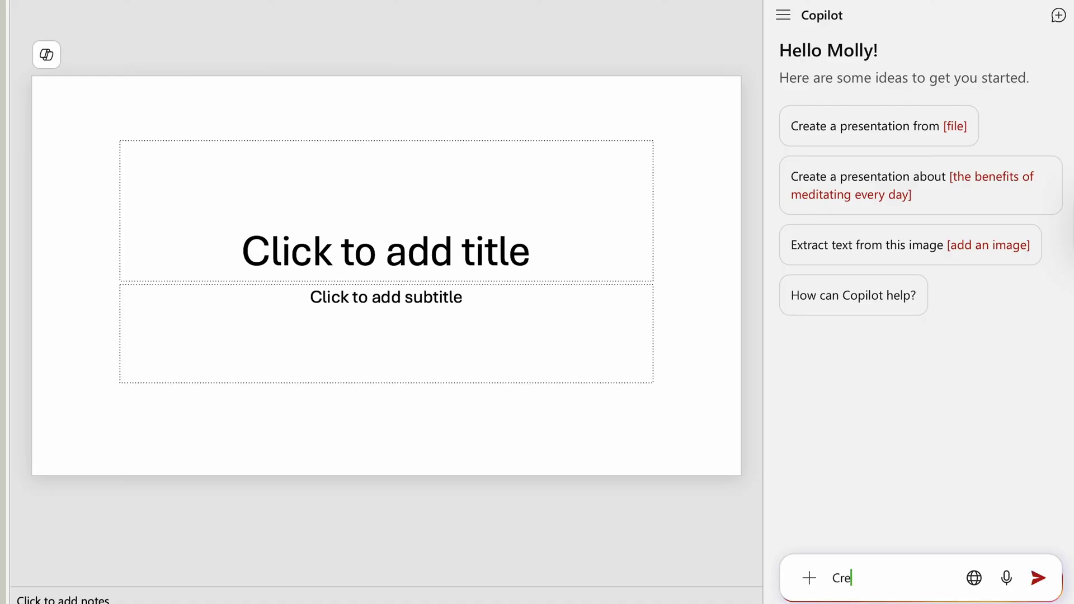
# Have Copilot create a presentation from the pasted SharePoint document link.
pyautogui.write('from this document:')
pyautogui.hotkey('ctrl', 'v')
pyautogui.click(1033, 576)
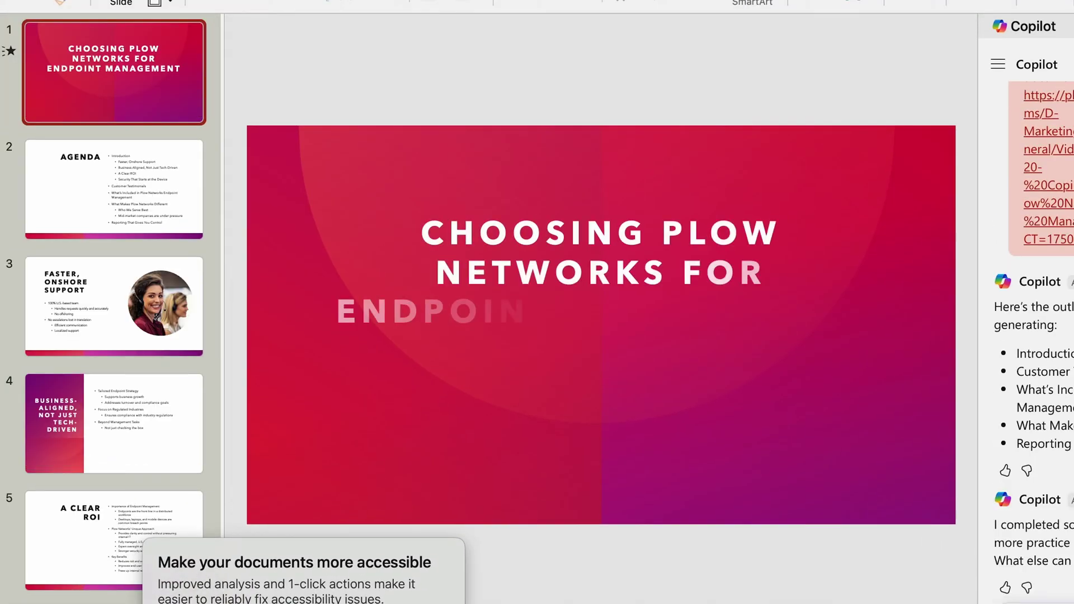
# Browse to the A Clear ROI slide, then ask Copilot to tailor the deck for small business owners.
pyautogui.press('Down')
pyautogui.press('Down')
pyautogui.press('Down')
pyautogui.press('Down')
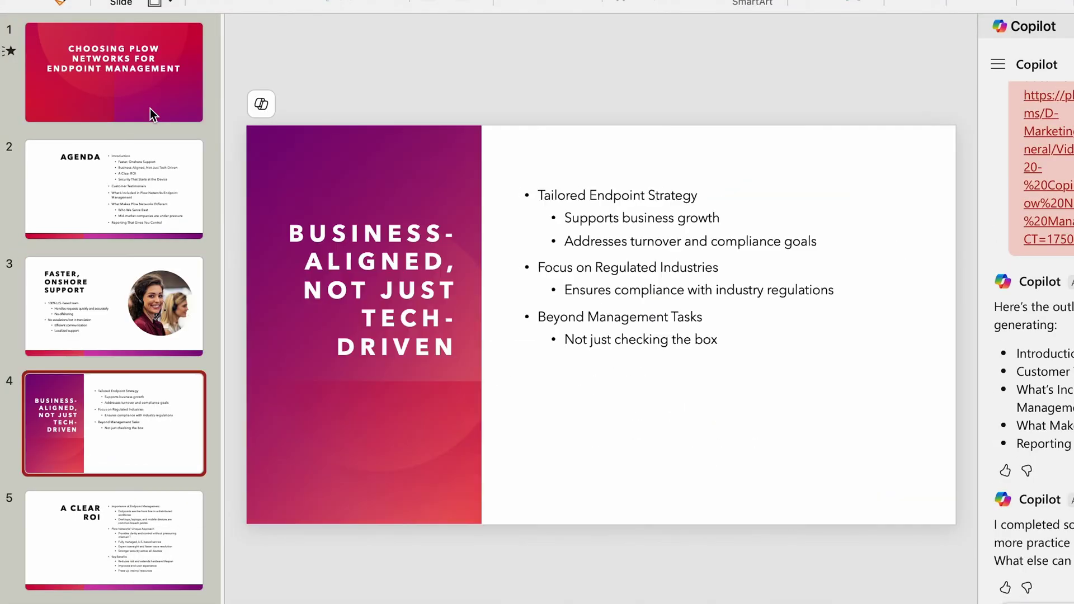
pyautogui.press('Down')
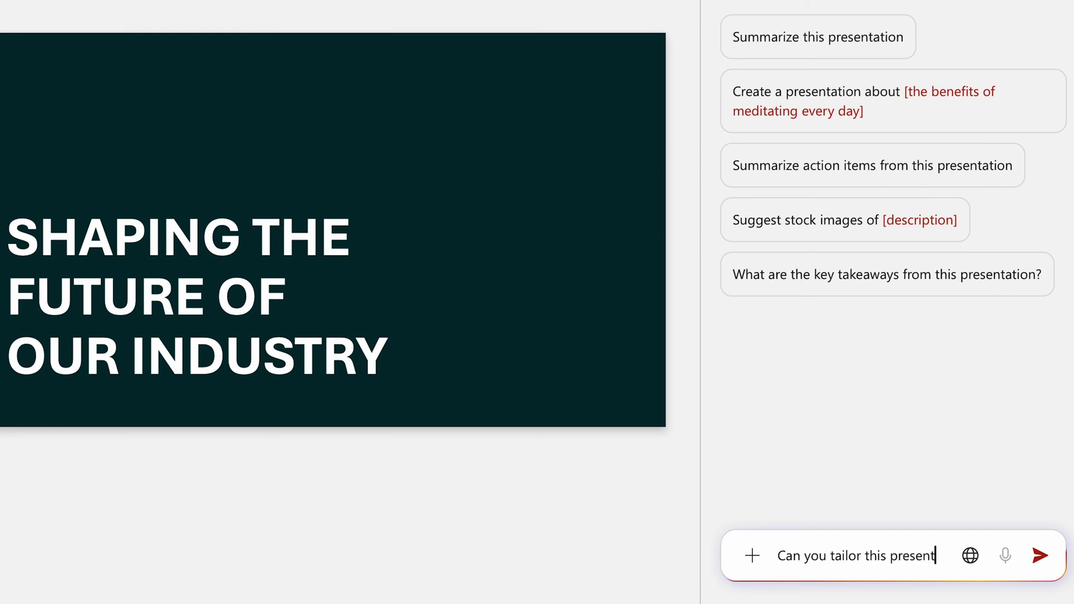
pyautogui.write('ation for an audience of smal')
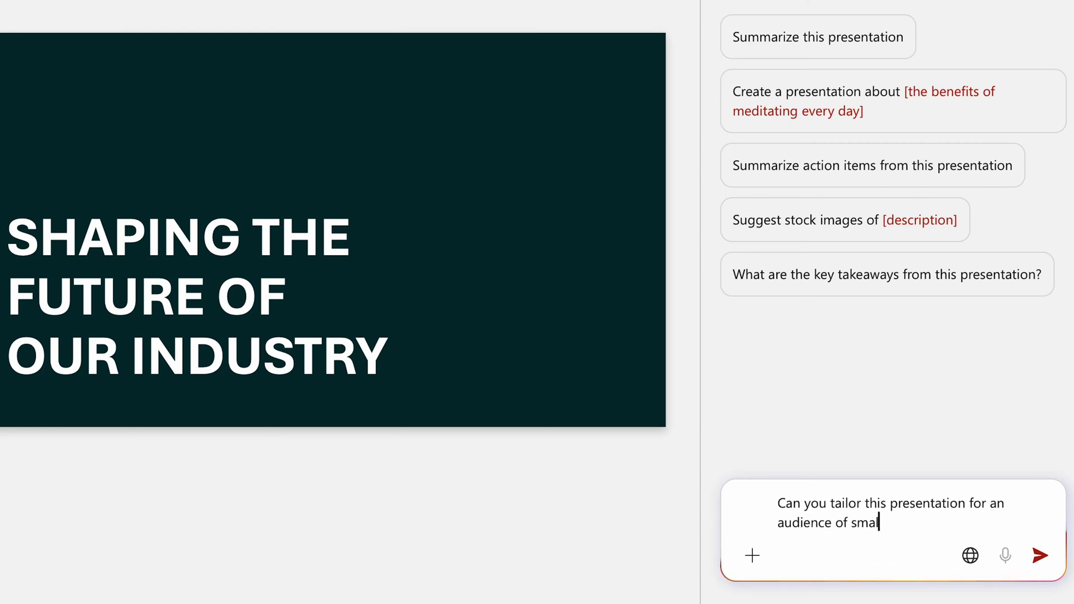
pyautogui.write('?')
pyautogui.press('Return')
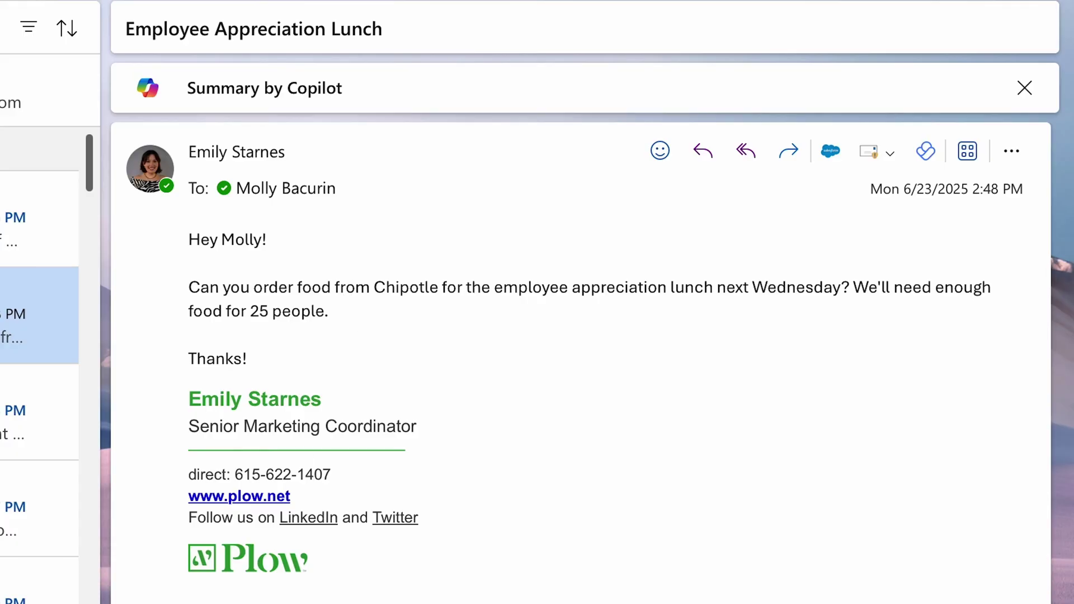
# Have Copilot draft a short and friendly reply to the Employee Appreciation Lunch email.
pyautogui.press('super+r')
pyautogui.click(137, 220)
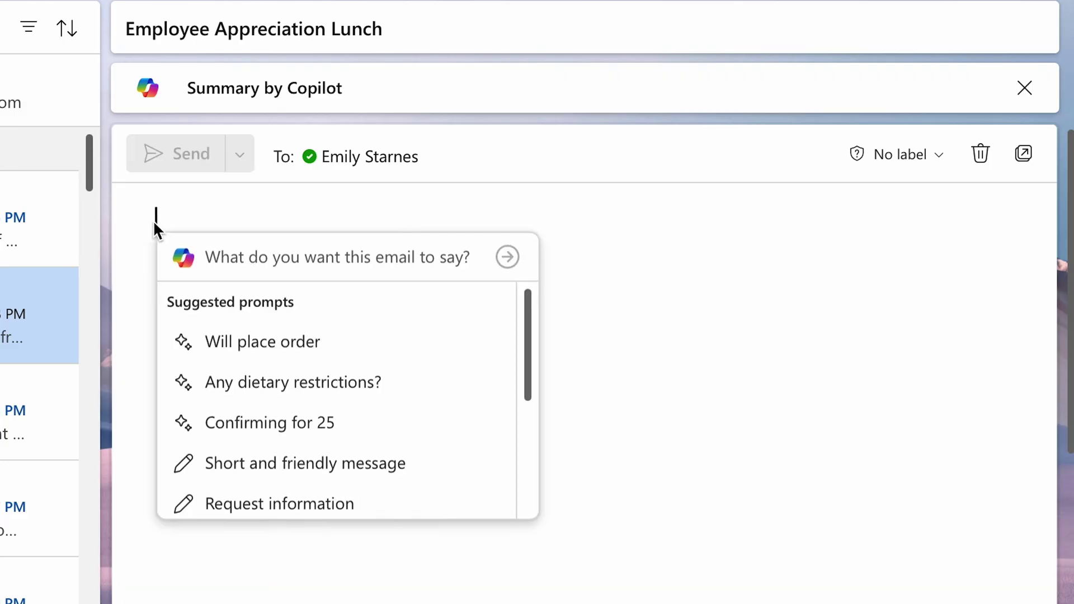
pyautogui.click(305, 466)
pyautogui.click(818, 258)
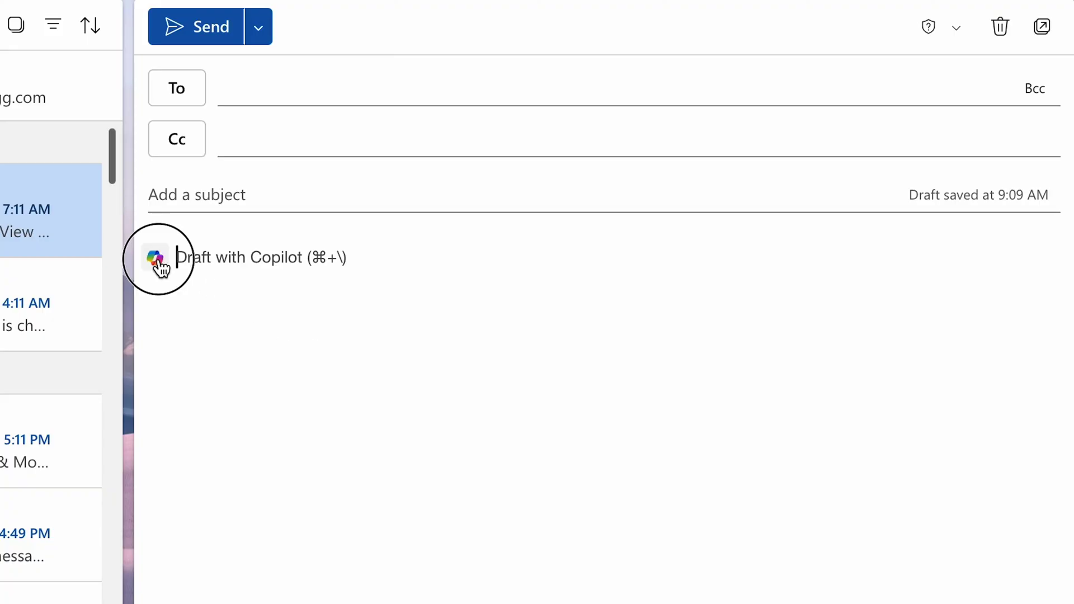
pyautogui.click(156, 259)
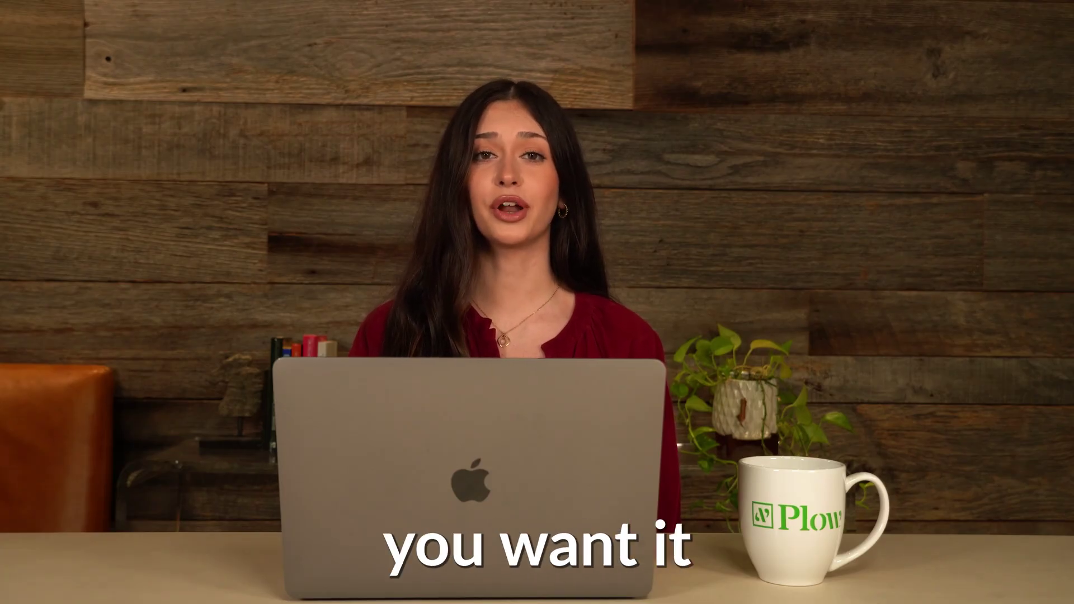
# Have Copilot write an email to the marketing team summarizing this morning's meeting.
pyautogui.write('Write an')
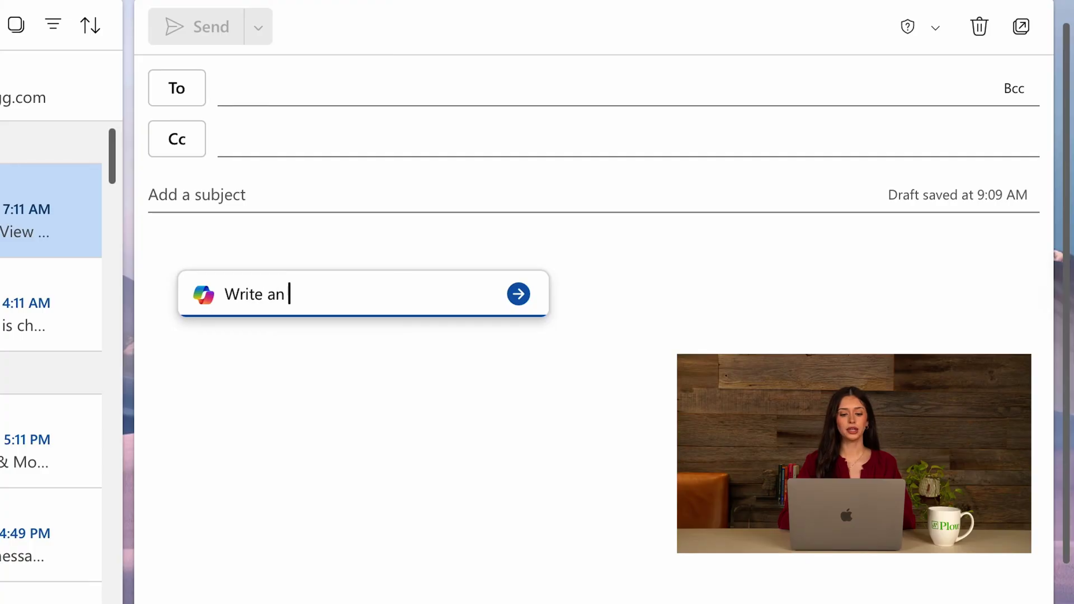
pyautogui.write(' email to the marketing team summarizing our meeting this morning')
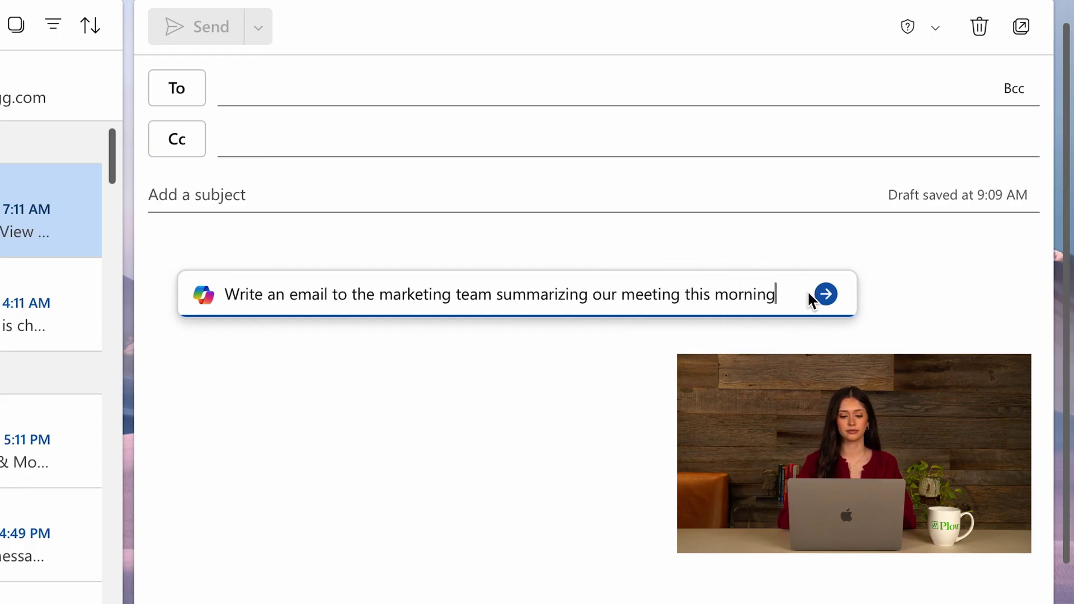
pyautogui.click(826, 294)
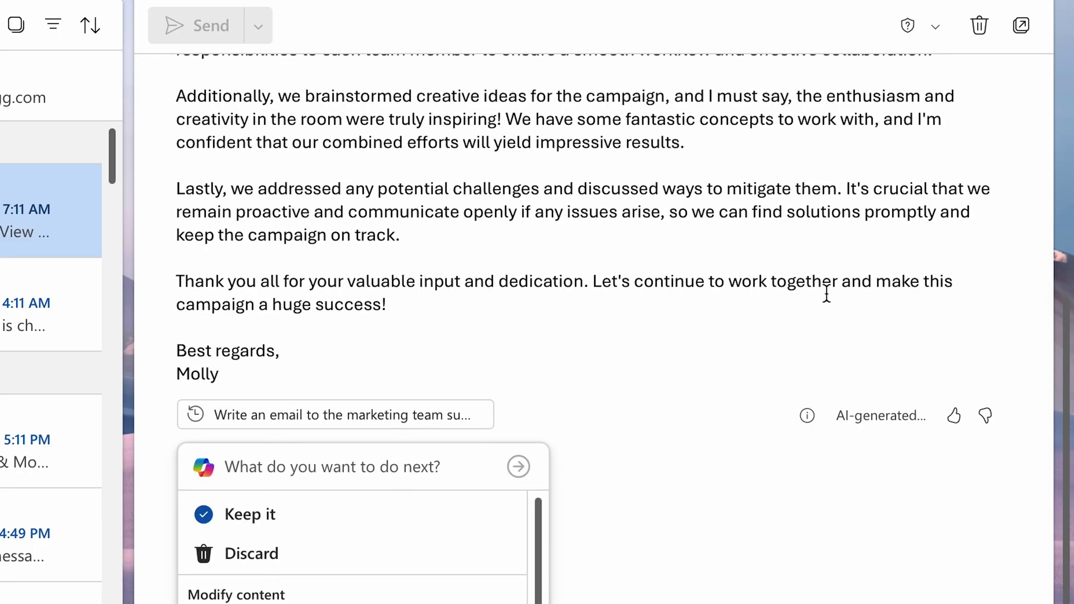
pyautogui.scroll(6, 681, 312)
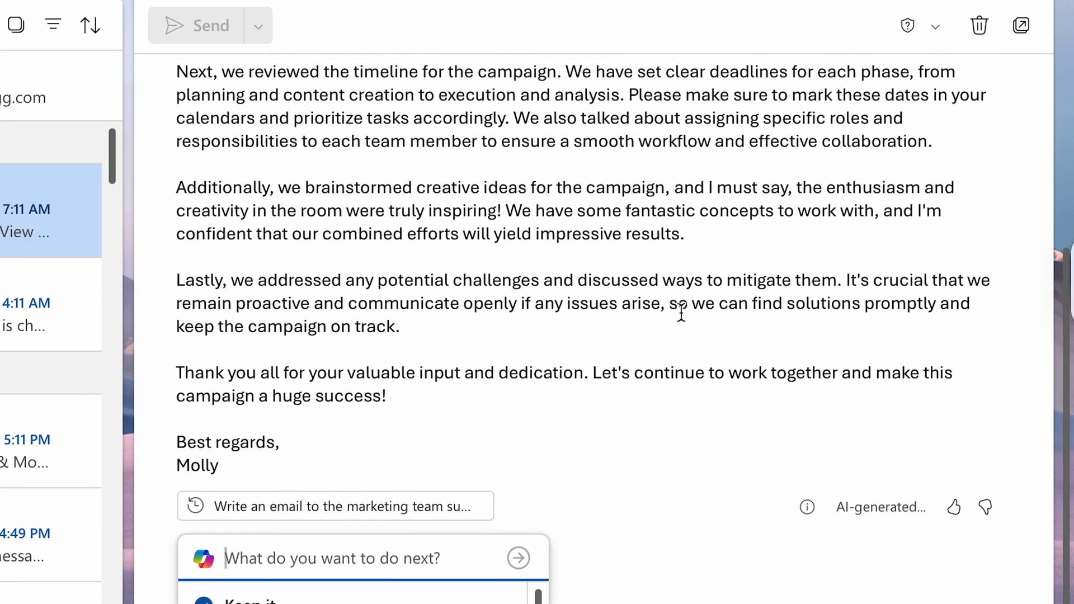
pyautogui.scroll(1, 682, 312)
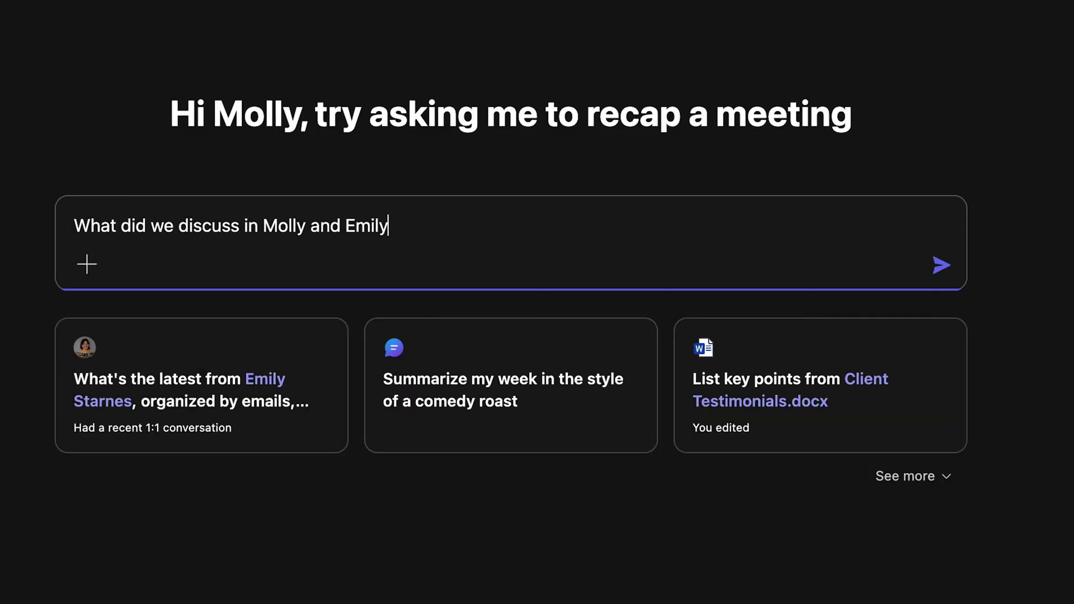
# Ask Copilot what was discussed in the 1:1, then what was decided about the network management campaign.
pyautogui.write(':1?')
pyautogui.press('Return')
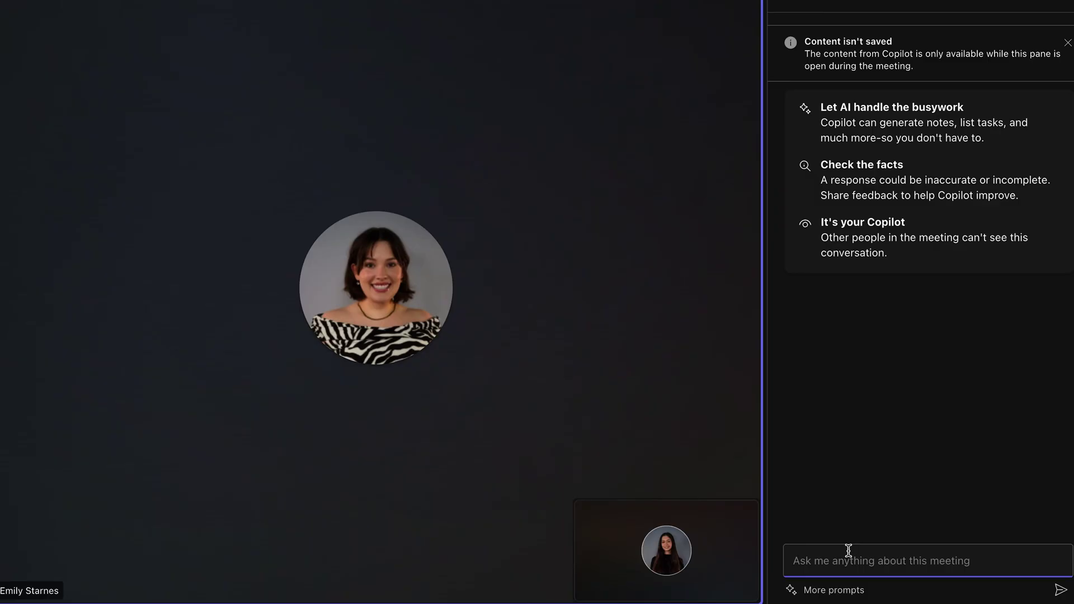
pyautogui.write('What did we decide abou')
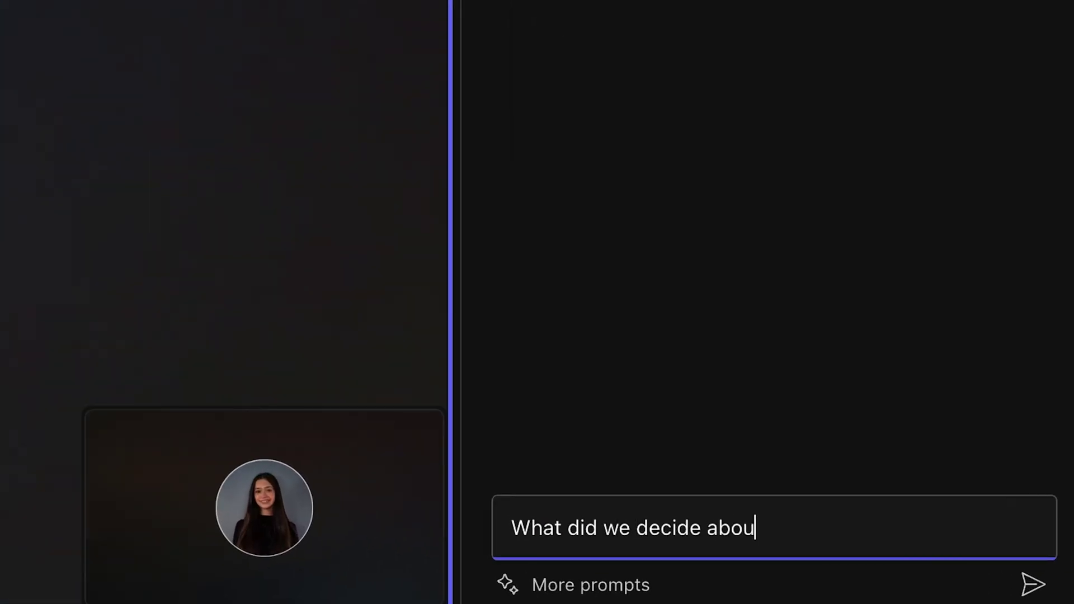
pyautogui.write('t the network management campaign?')
pyautogui.press('Return')
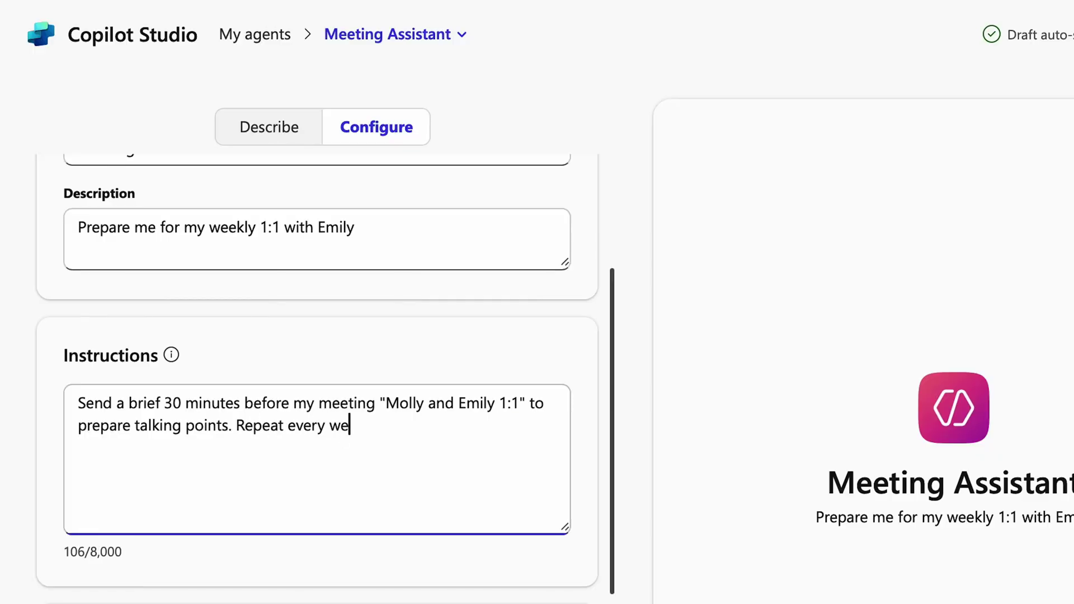
# Finish the Meeting Assistant's briefing instructions and create the agent.
pyautogui.write('.')
pyautogui.scroll(5, 342, 595)
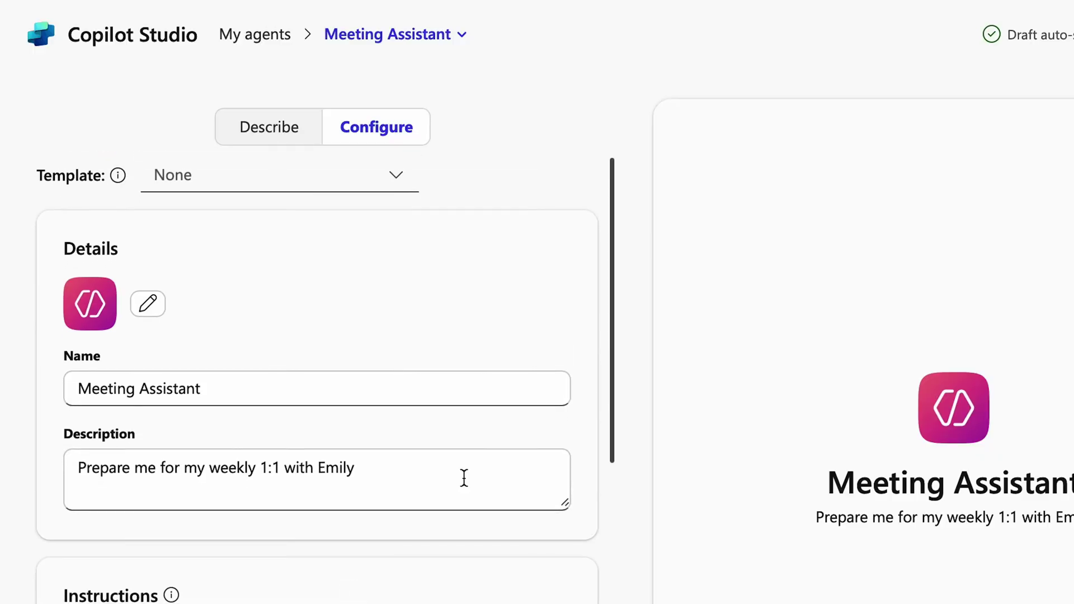
pyautogui.click(951, 39)
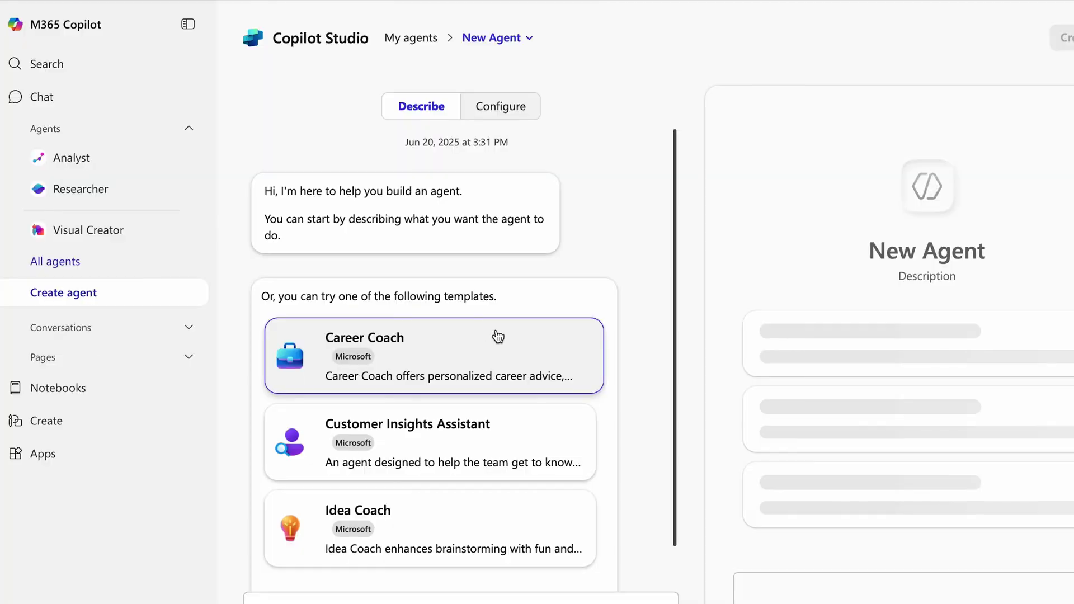
# Expand and scroll through the full list of agent templates.
pyautogui.scroll(-1, 532, 337)
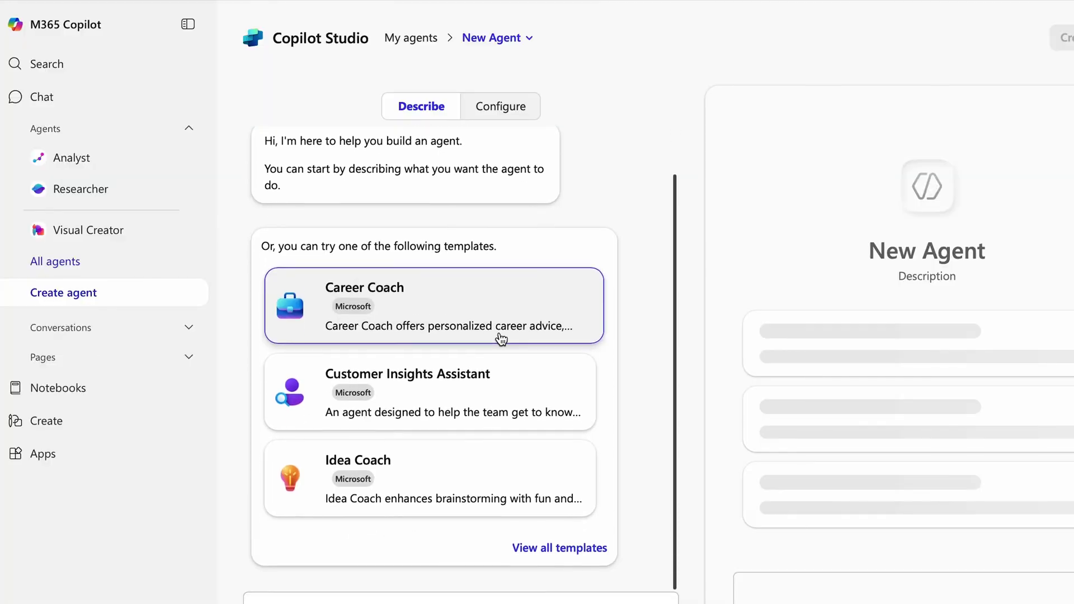
pyautogui.click(558, 550)
pyautogui.scroll(-5, 573, 490)
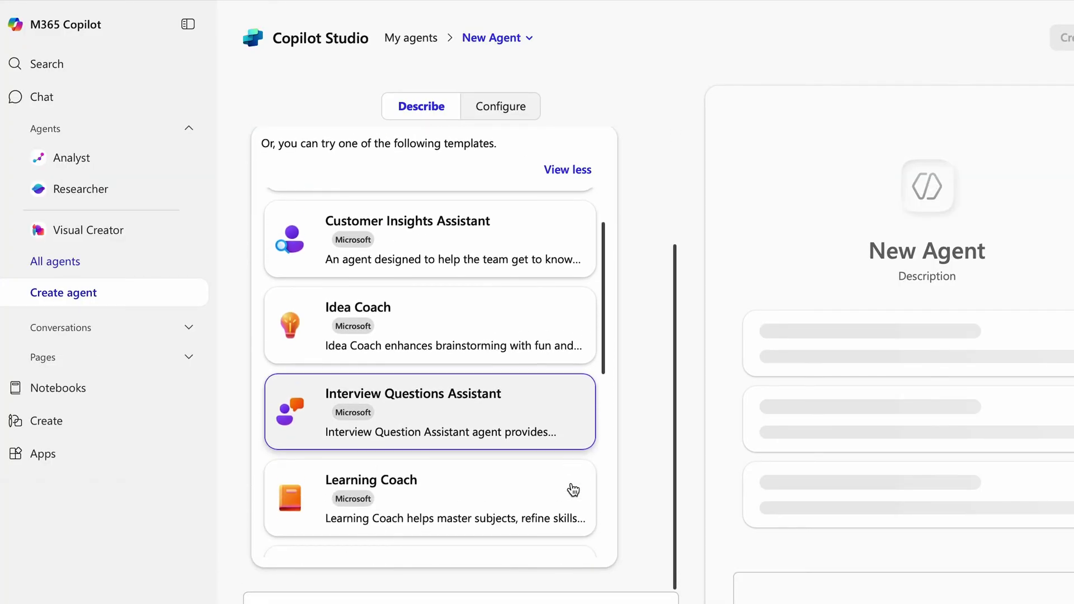
pyautogui.scroll(-3, 572, 490)
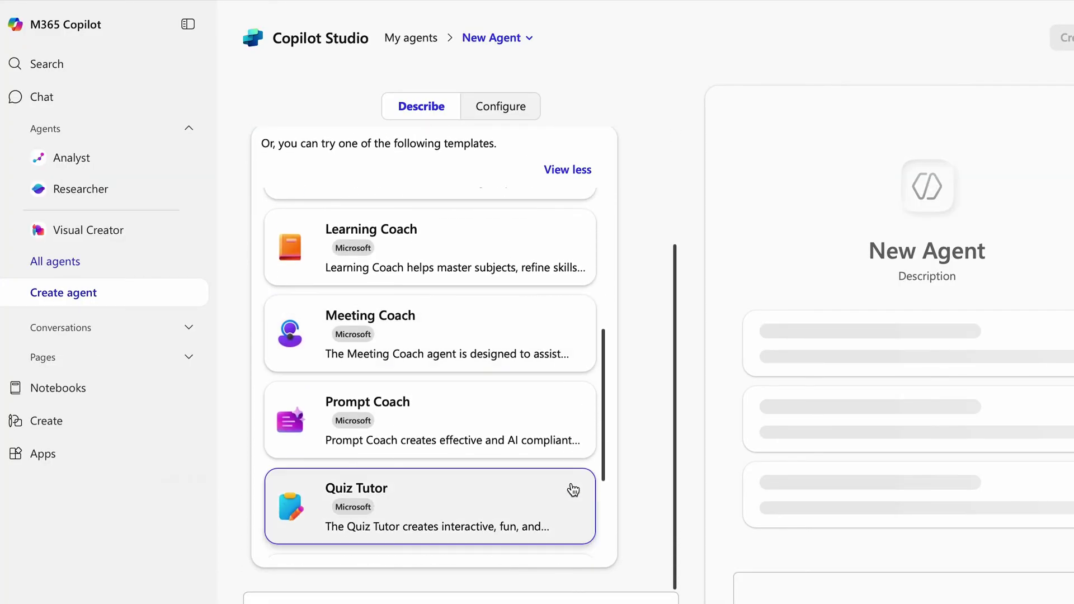
pyautogui.scroll(-1, 572, 490)
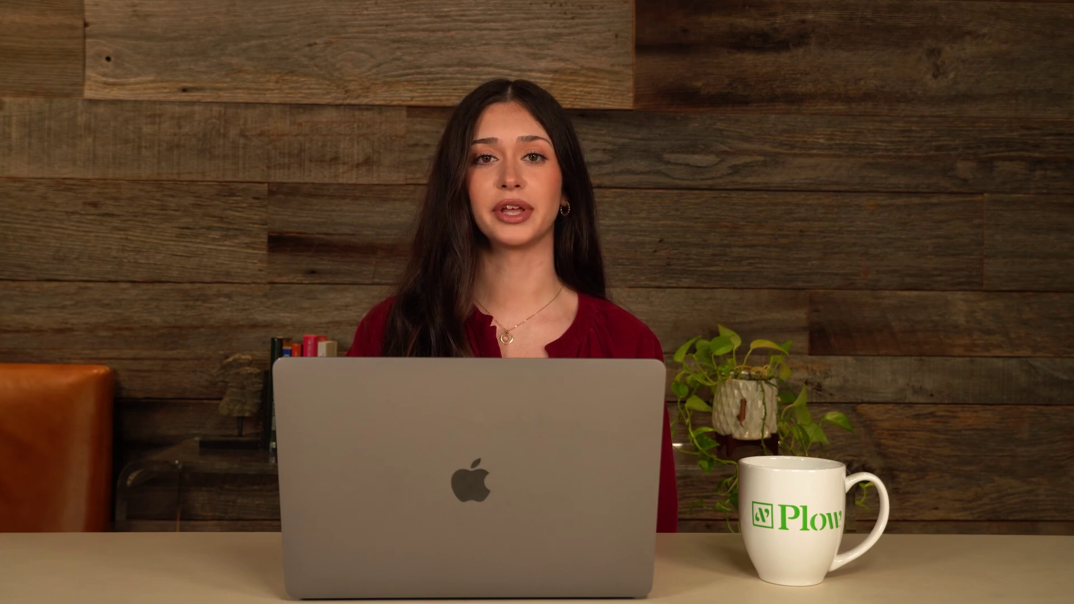
# Send Copilot 'Help create a to-do list based on these action items' for the Upcoming Tasks table.
pyautogui.write('Help create a to-d')
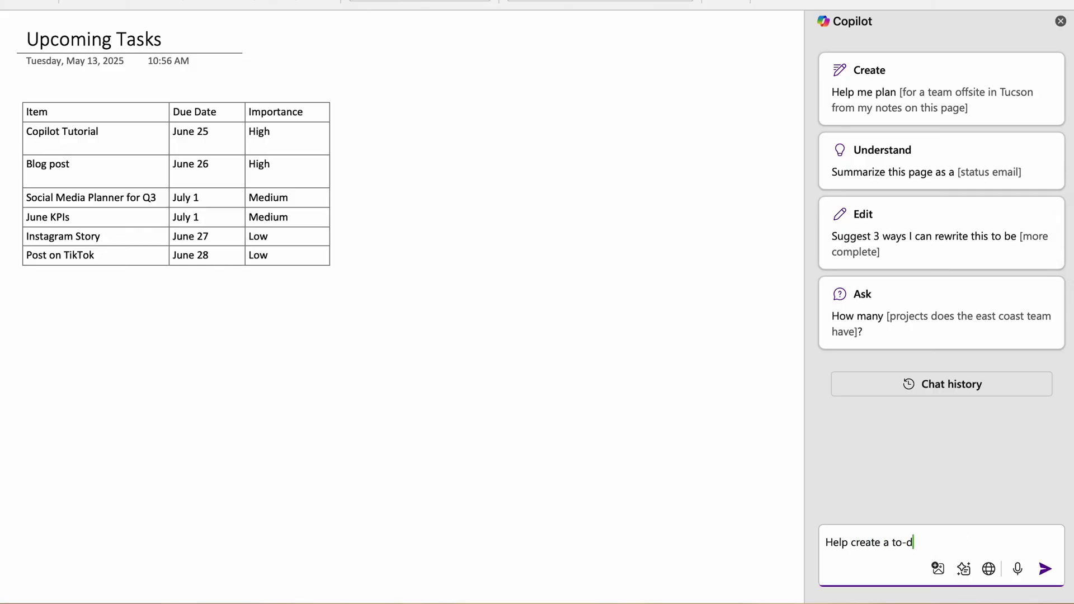
pyautogui.write('o list based on these action items')
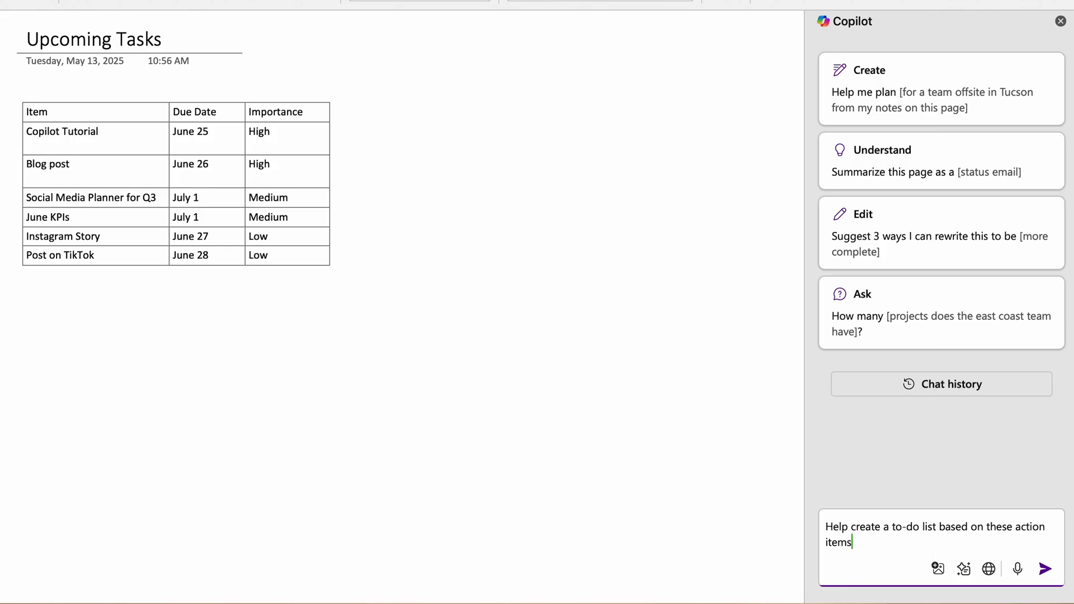
pyautogui.press('Return')
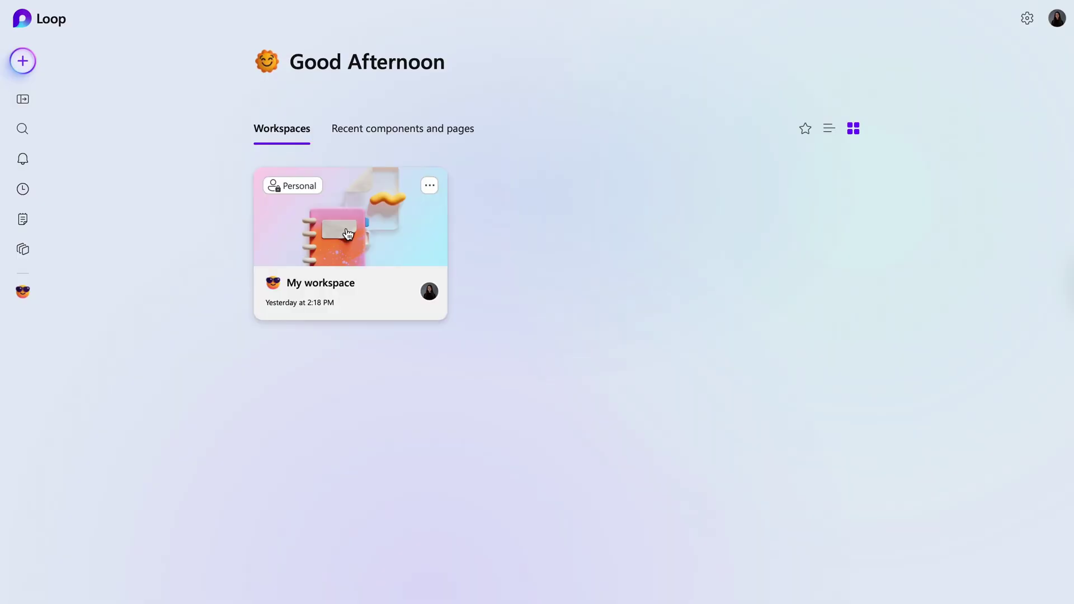
# In My workspace, send Copilot the suggested question 'What files did I open last week?'.
pyautogui.click(348, 230)
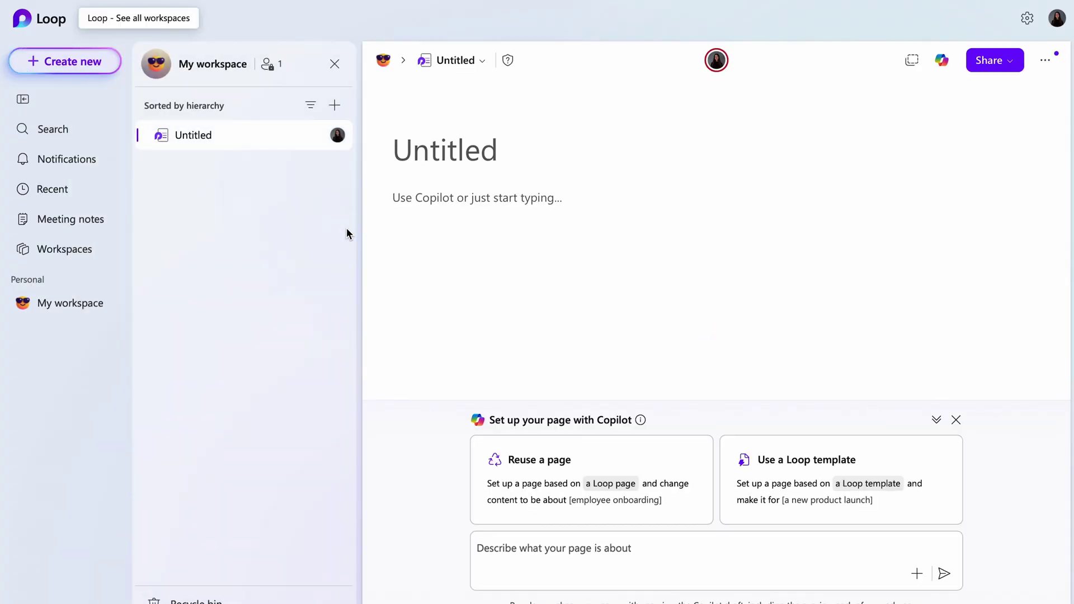
pyautogui.click(942, 60)
pyautogui.click(945, 239)
pyautogui.click(1039, 585)
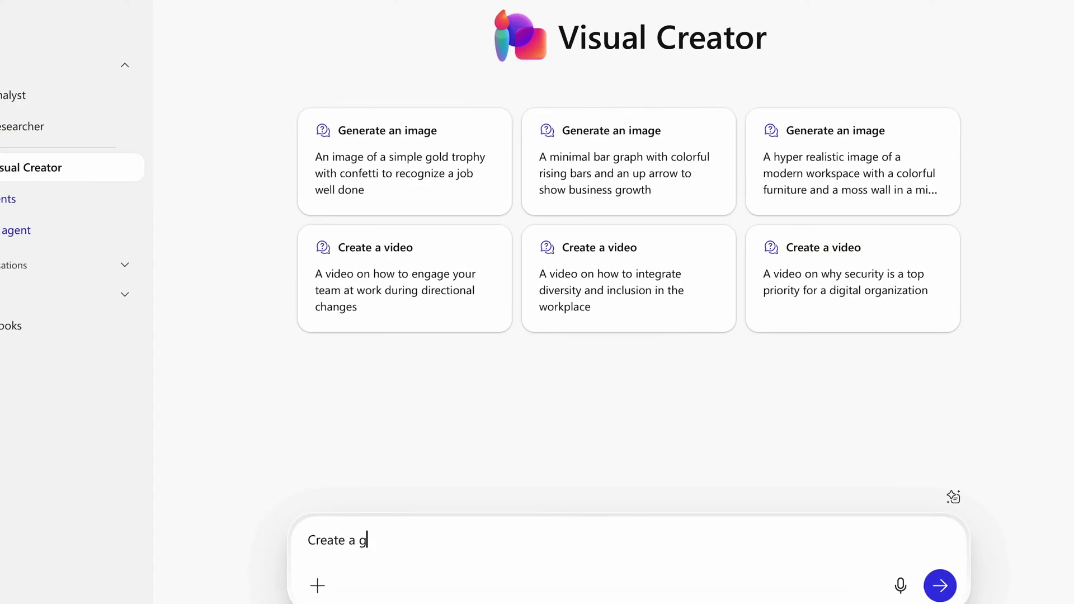
pyautogui.write("raphic for a golf event we're hosting on August")
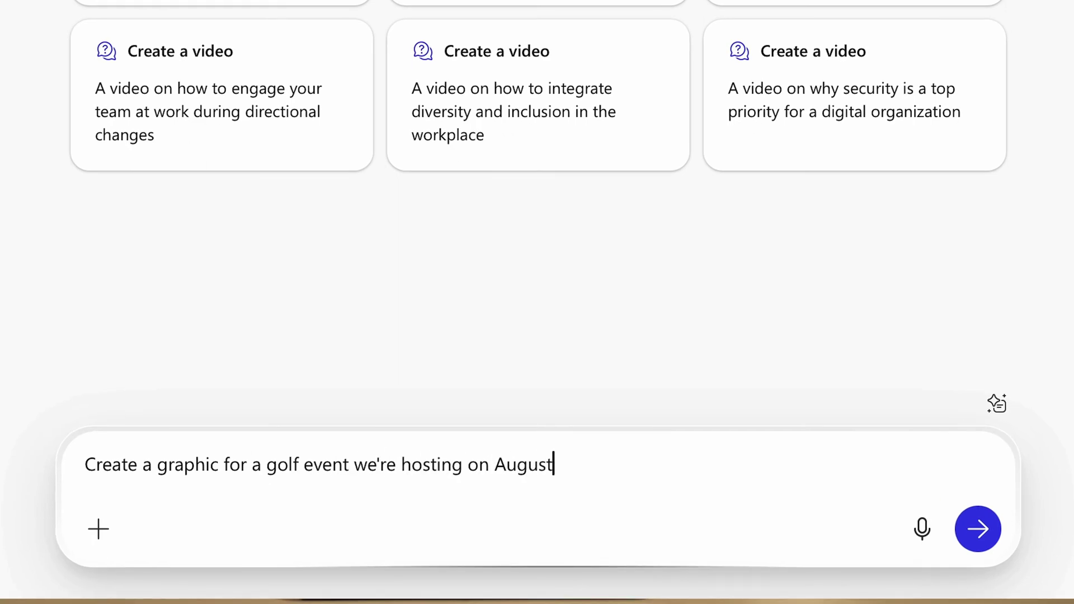
# Request an 'August 9 Golf Event' graphic in Visual Creator and open the generated image full size.
pyautogui.press('Return')
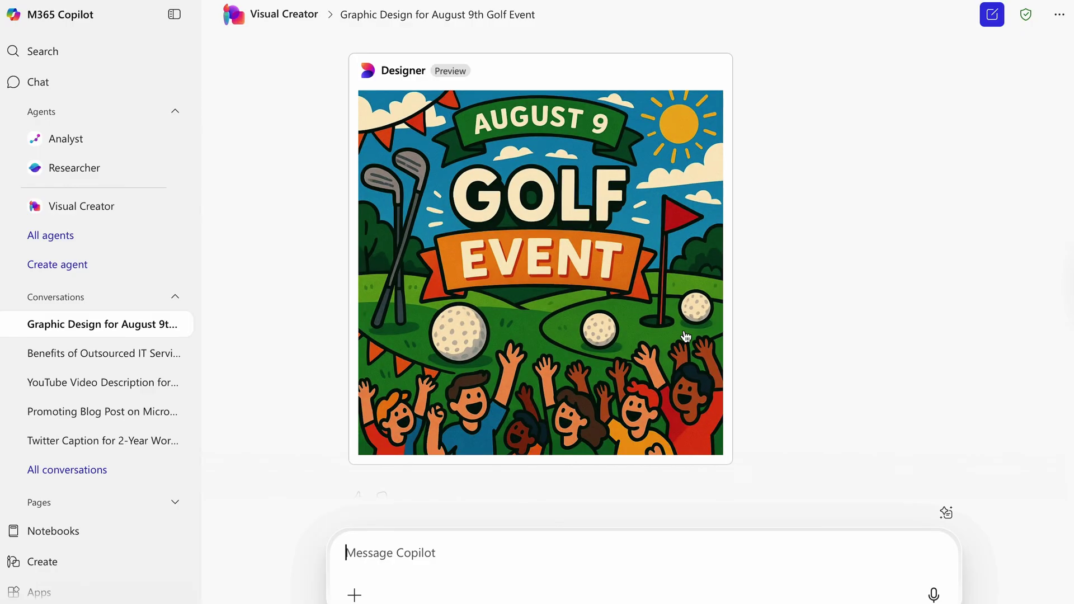
pyautogui.click(686, 336)
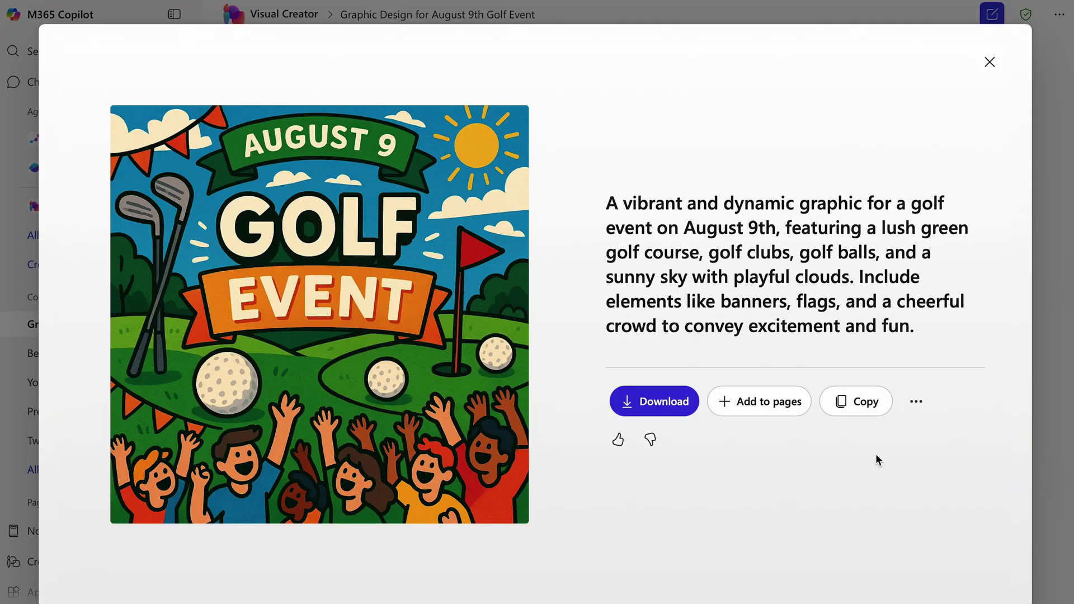